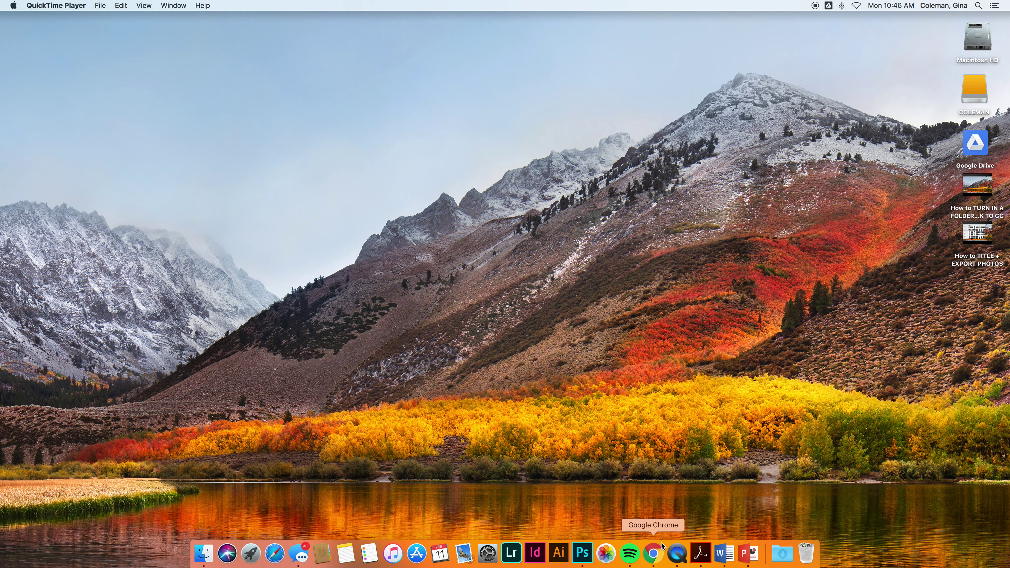
Launch Chrome and load the 1 PHOTOGRAPHY class's Classwork page from the bookmarks bar
click(652, 553)
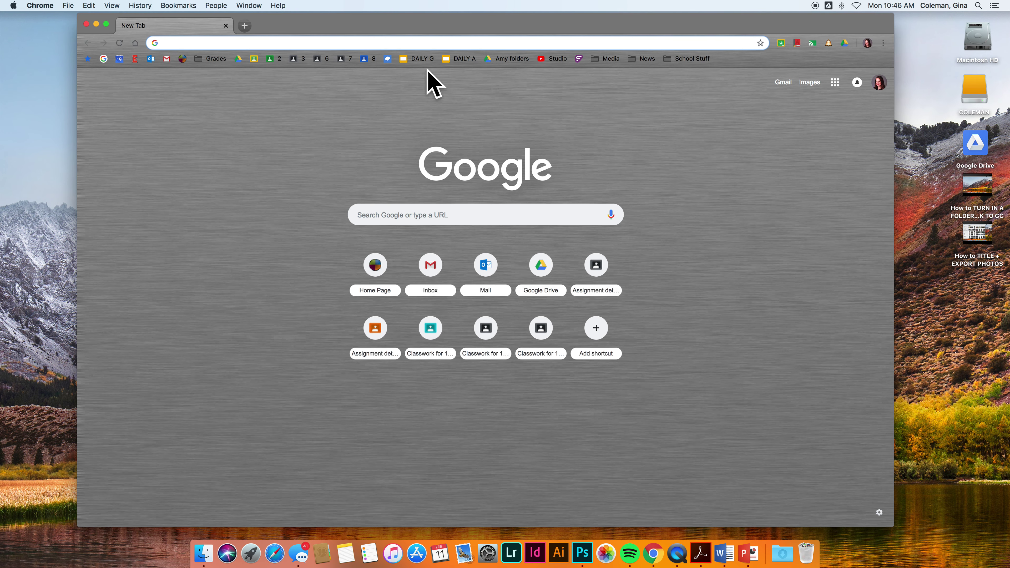
click(324, 60)
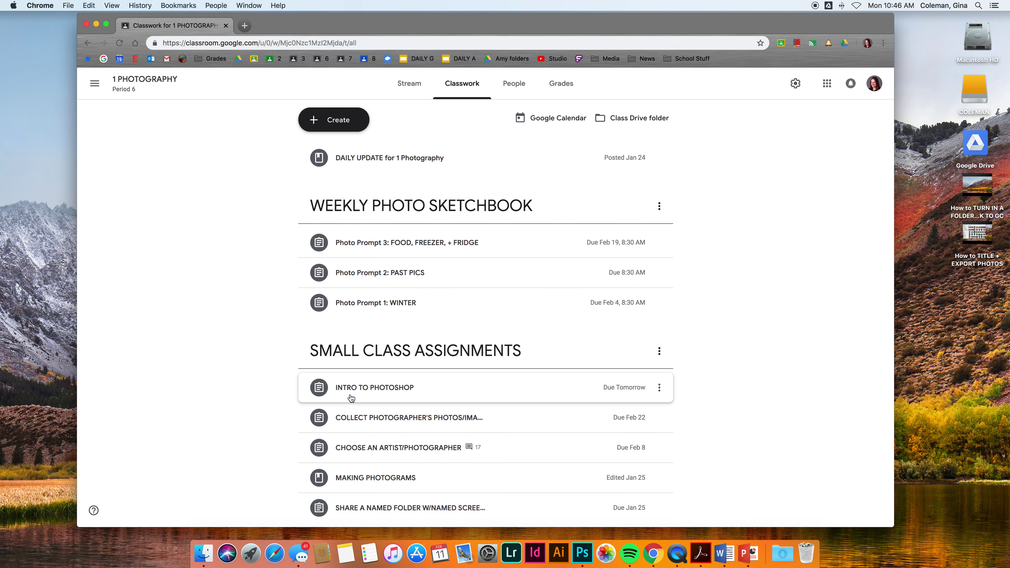
Expand INTRO TO PHOTOSHOP, preview the Water Drops.jpg attachment, and show its more actions
click(368, 394)
scroll(442, 414, down, 4)
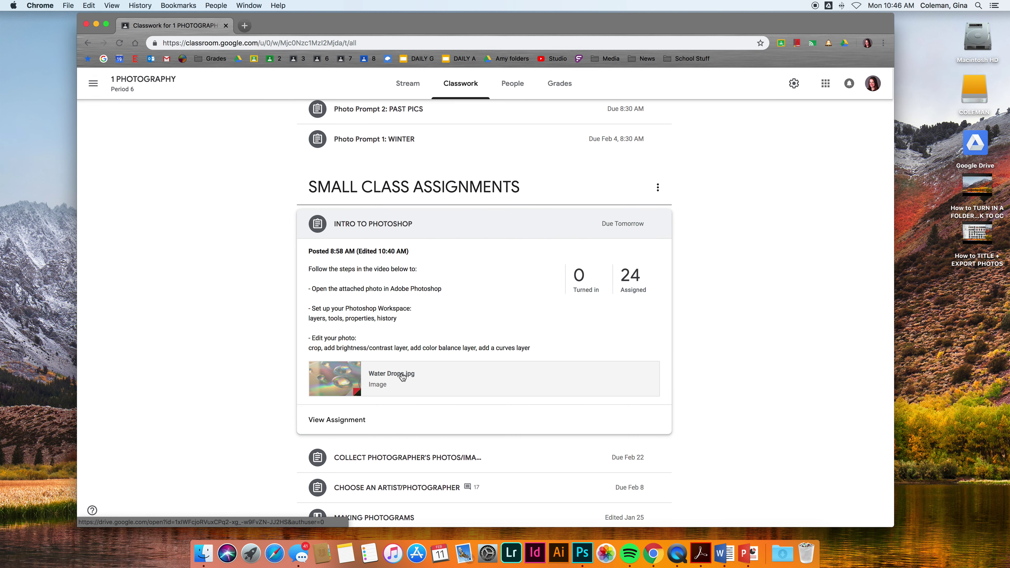
click(397, 378)
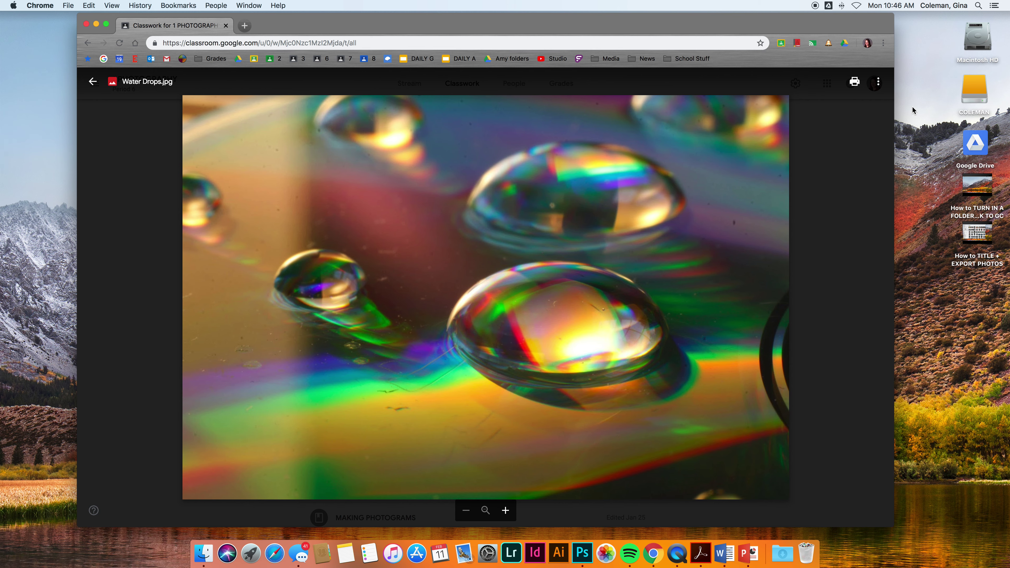
click(879, 83)
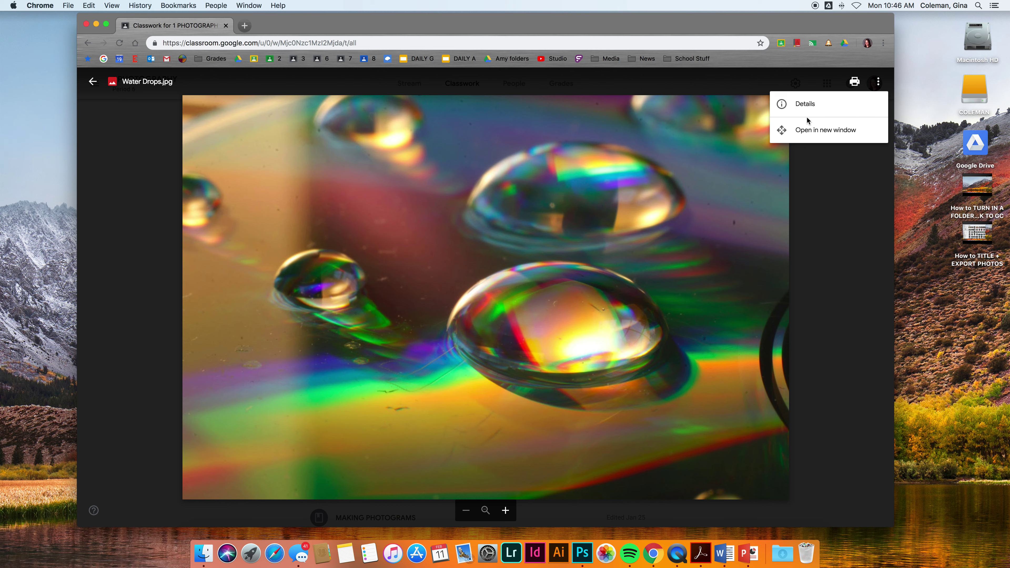
Open Water Drops.jpg in its own Drive tab and start downloading it
click(808, 130)
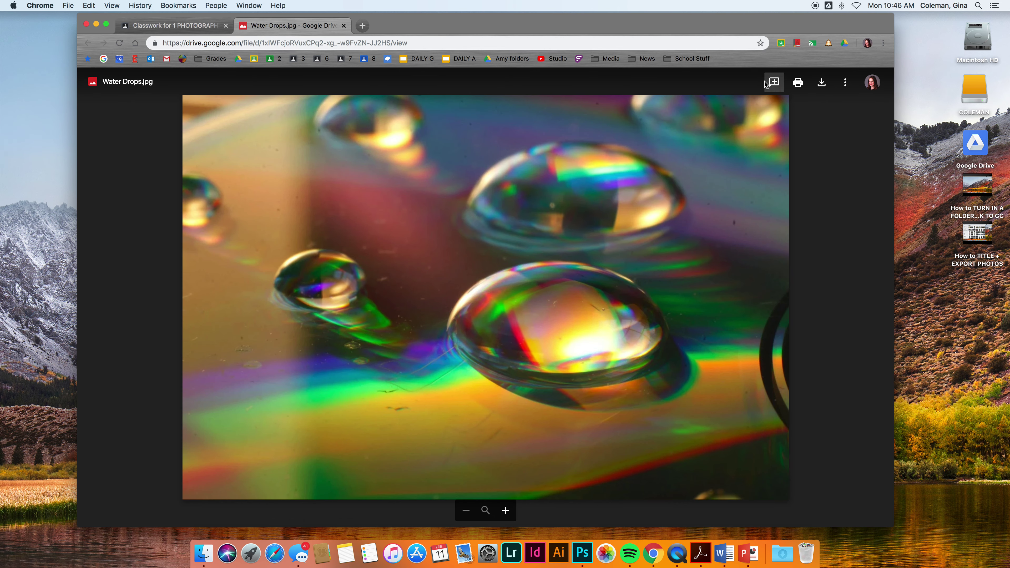
click(821, 83)
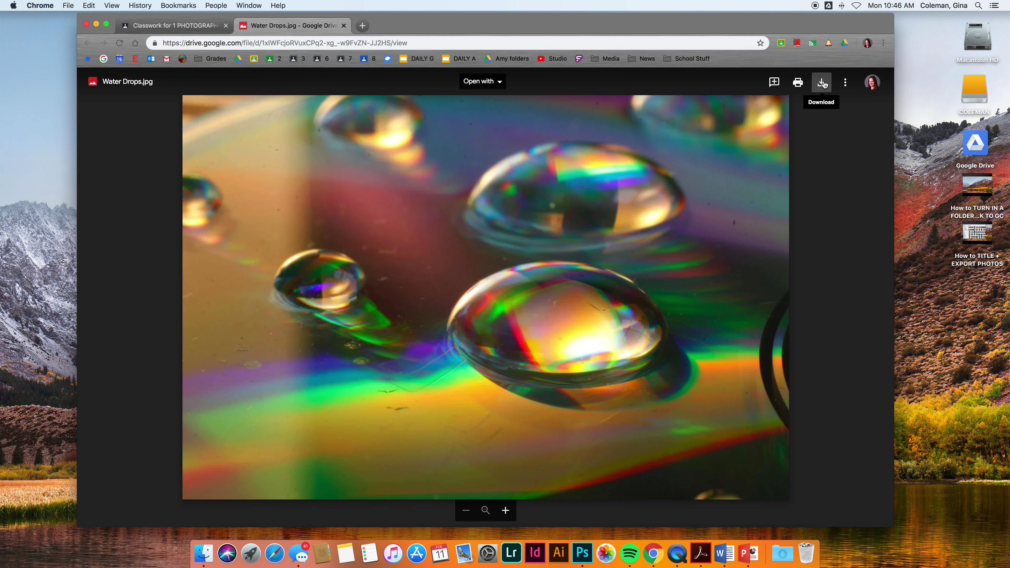
click(821, 83)
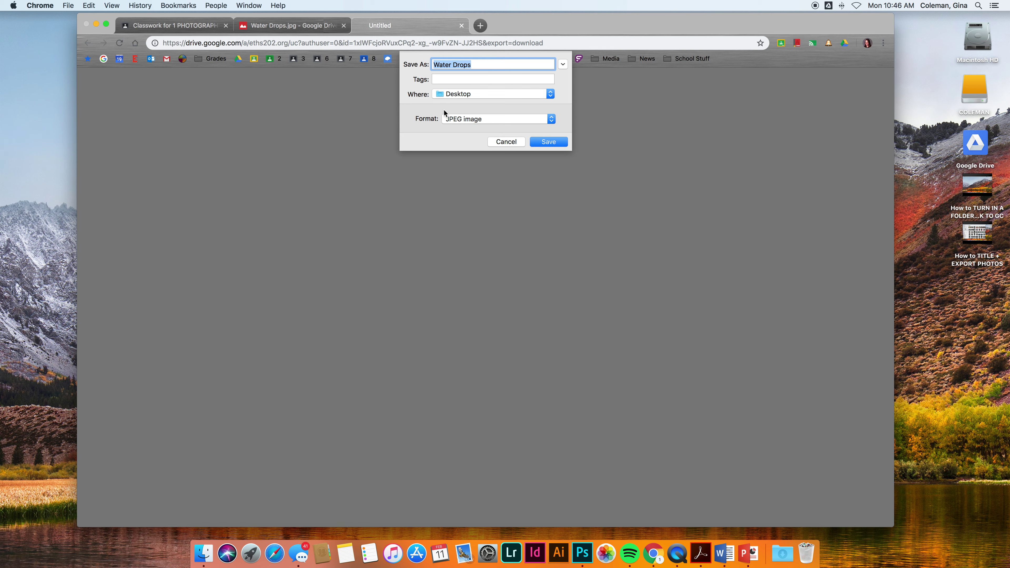
Prefix the file name with the student's surname and an underscore, saving it to the Desktop
click(433, 65)
text(Colemn)
key(BackSpace)
text(an_)
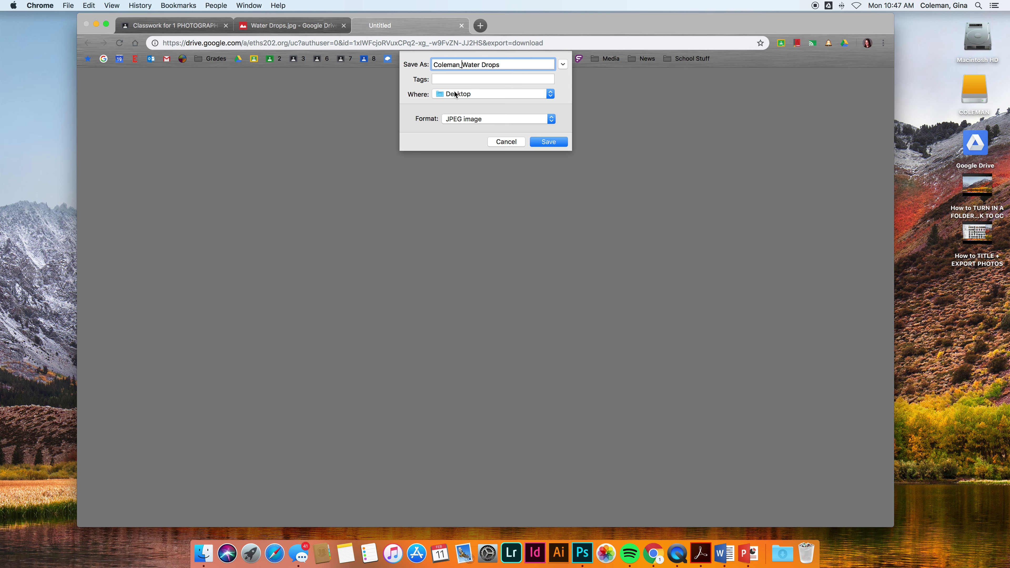
click(543, 142)
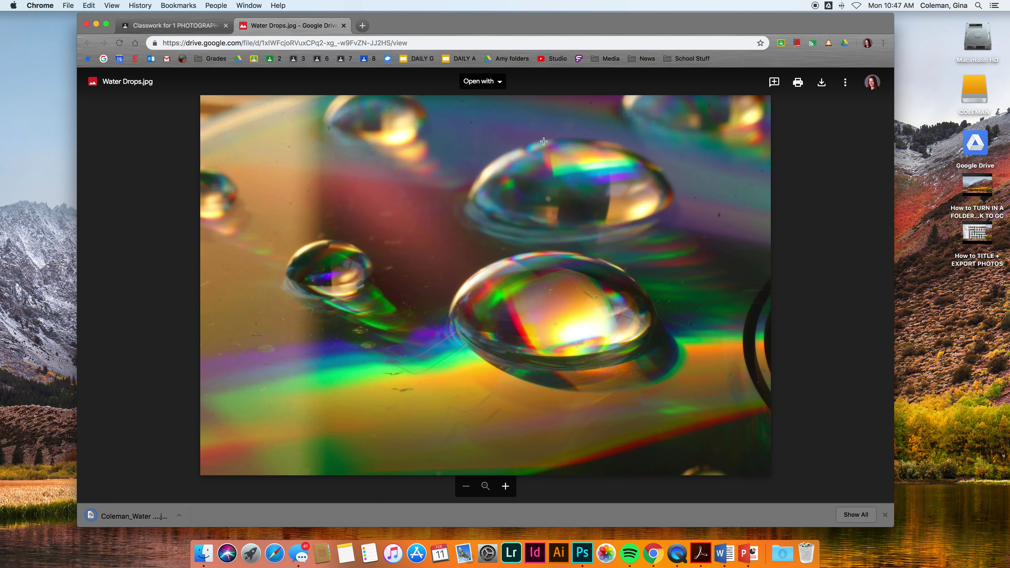
Minimise Chrome and drag the downloaded Water Drops JPG onto Photoshop's Dock icon to open it
drag(534, 23, 531, 21)
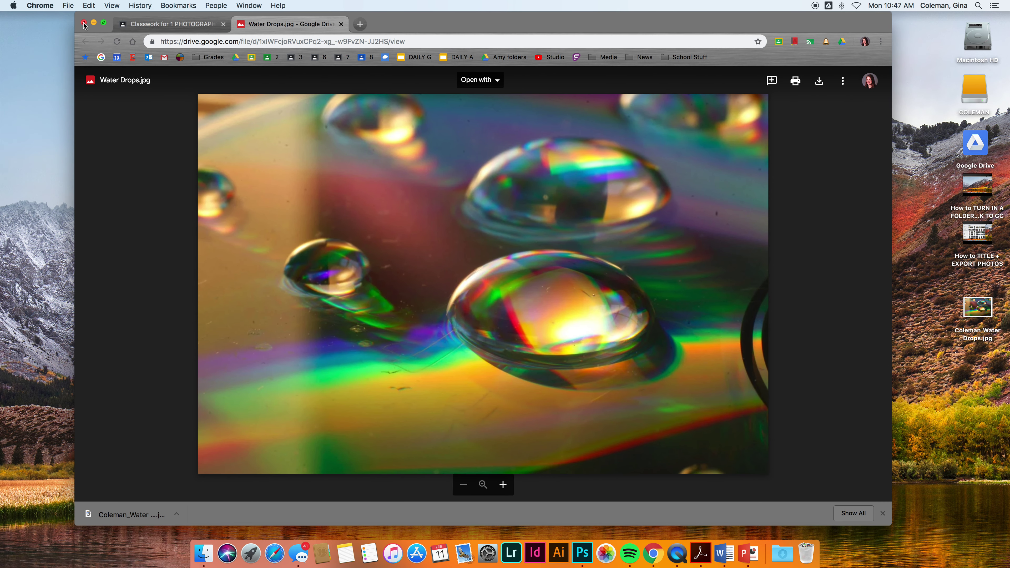
click(94, 23)
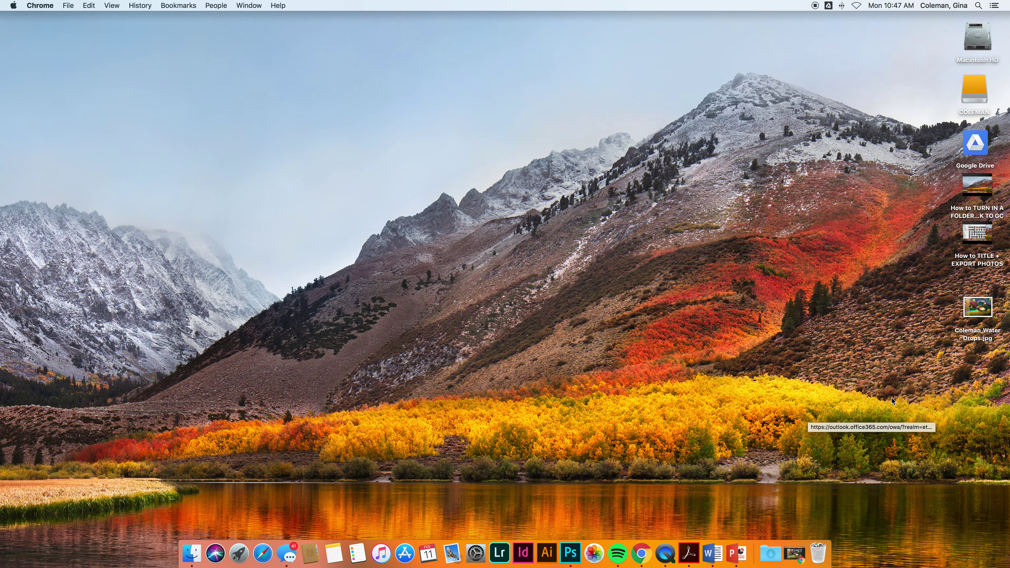
click(571, 552)
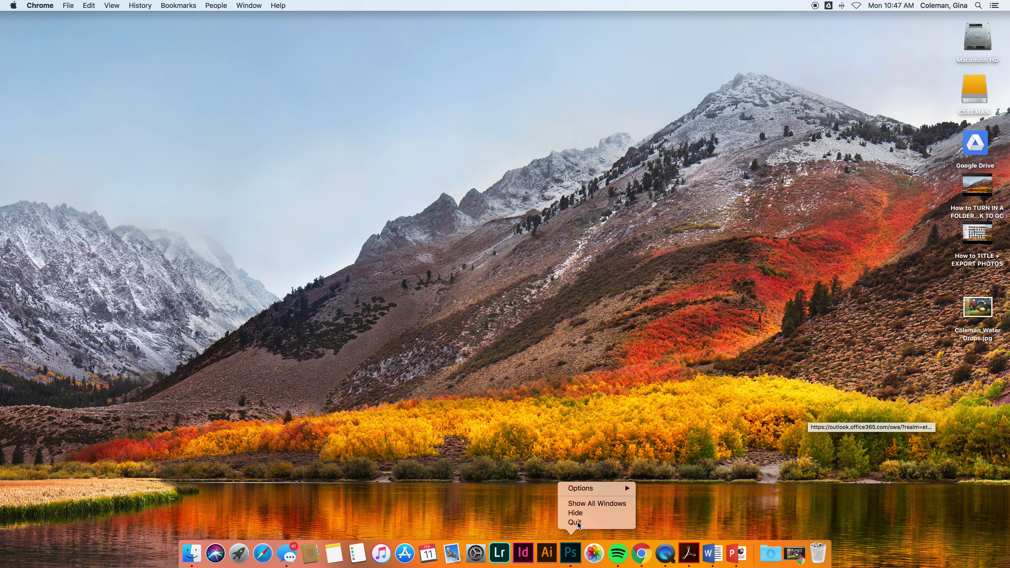
click(577, 523)
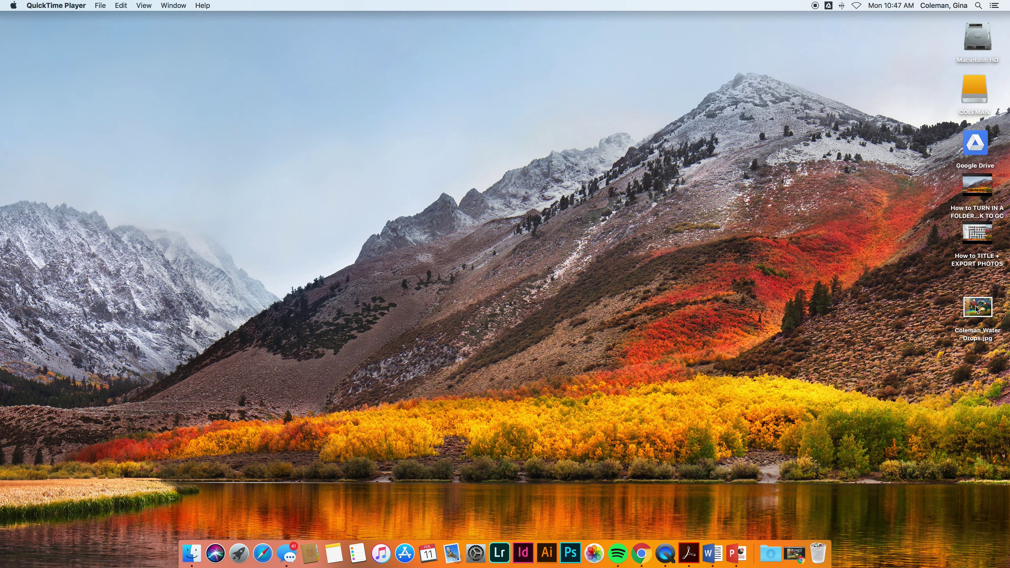
drag(980, 306, 573, 561)
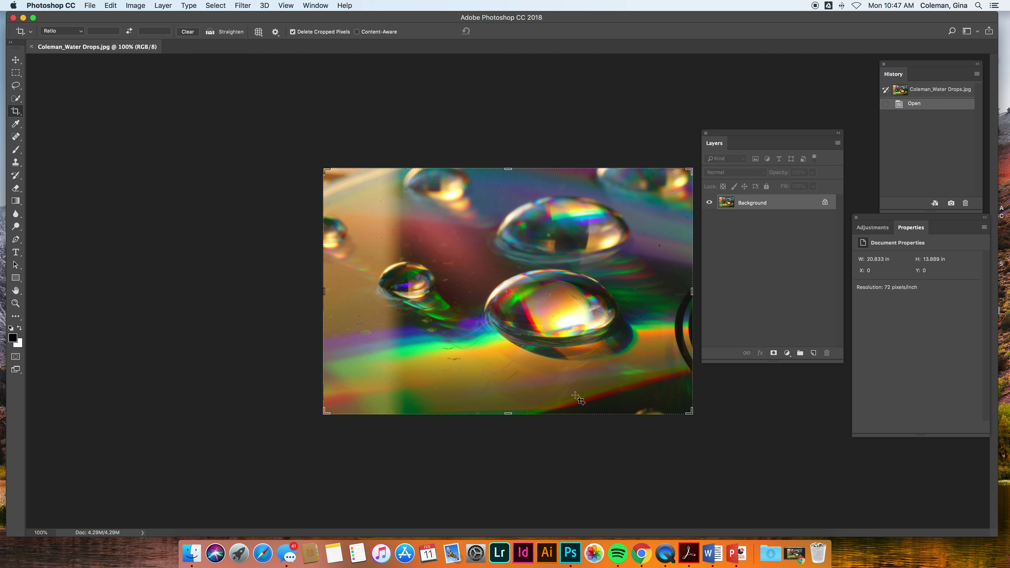
Float the Tools panel out of its dock and toggle it off and on twice via Window > Tools
drag(21, 45, 103, 73)
click(292, 4)
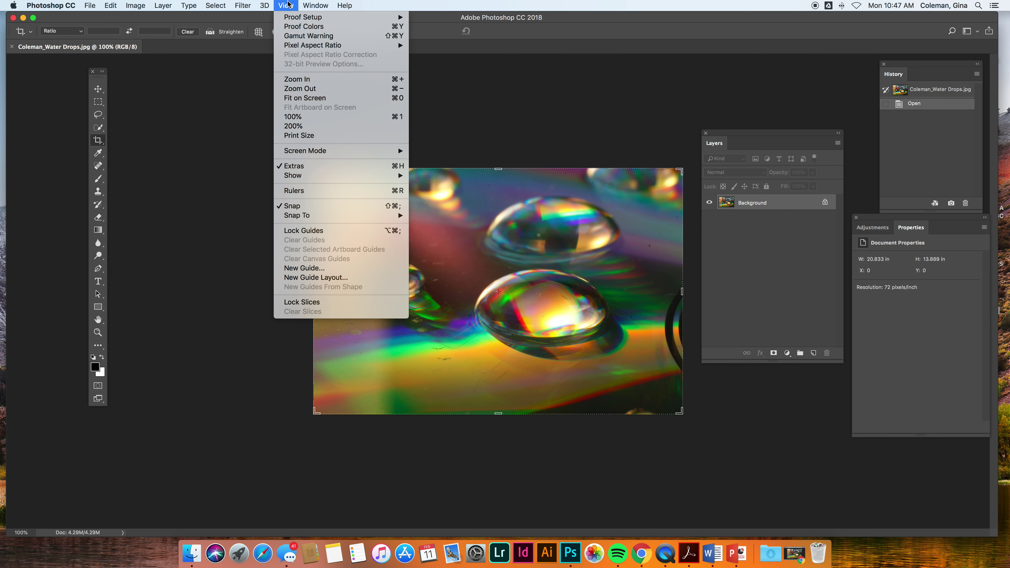
mouse_move(317, 4)
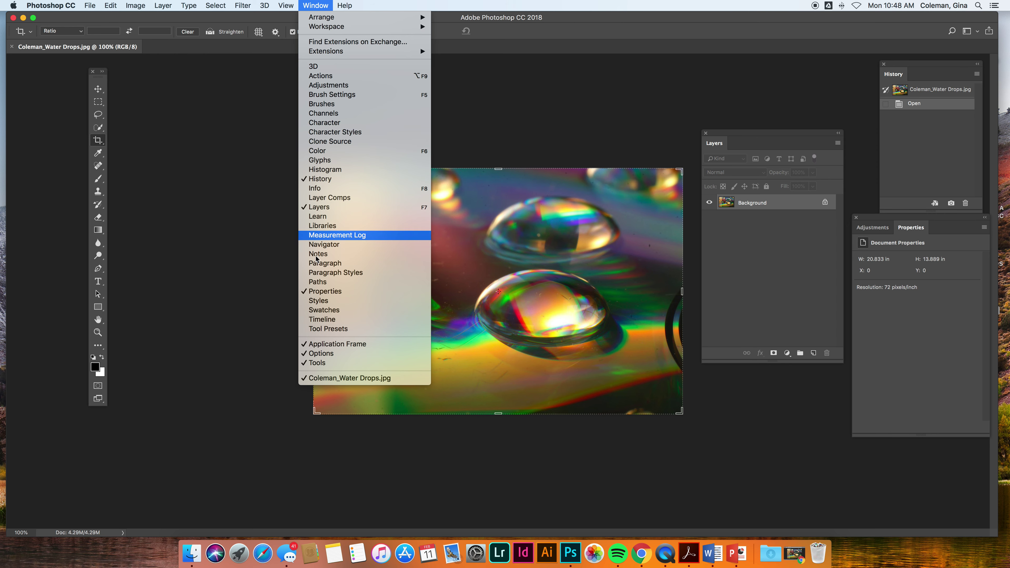
click(333, 366)
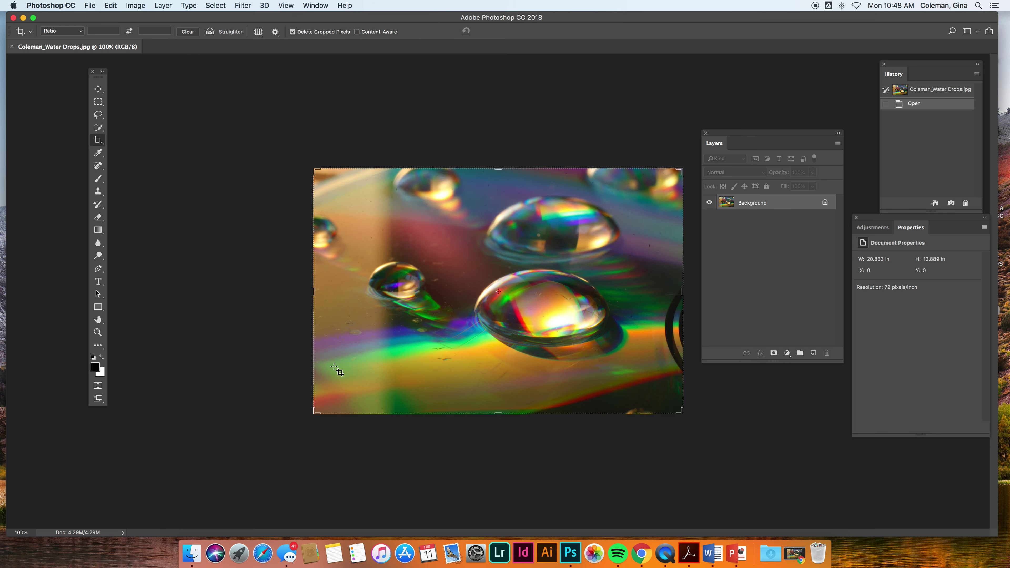
click(315, 6)
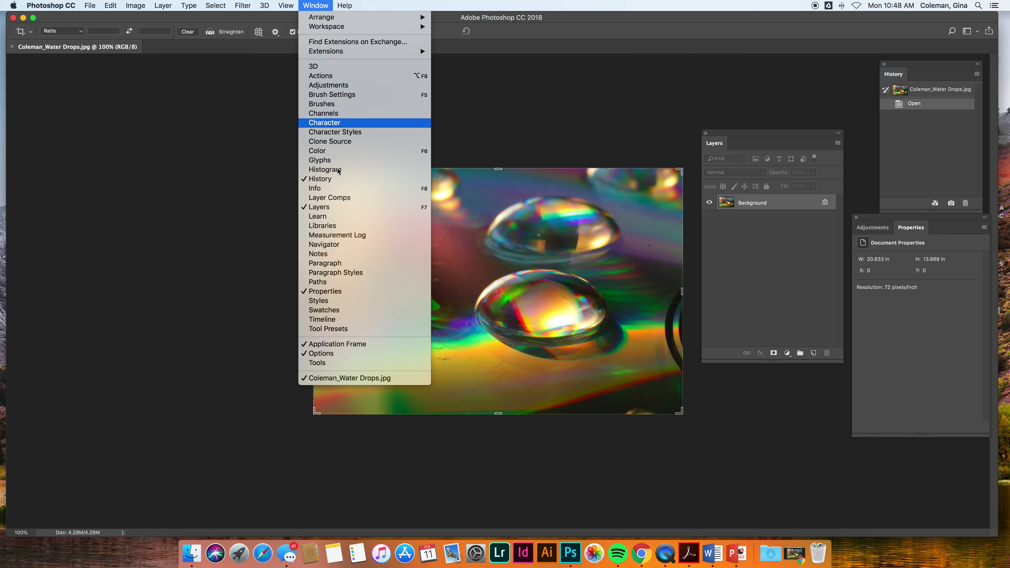
click(333, 363)
click(316, 5)
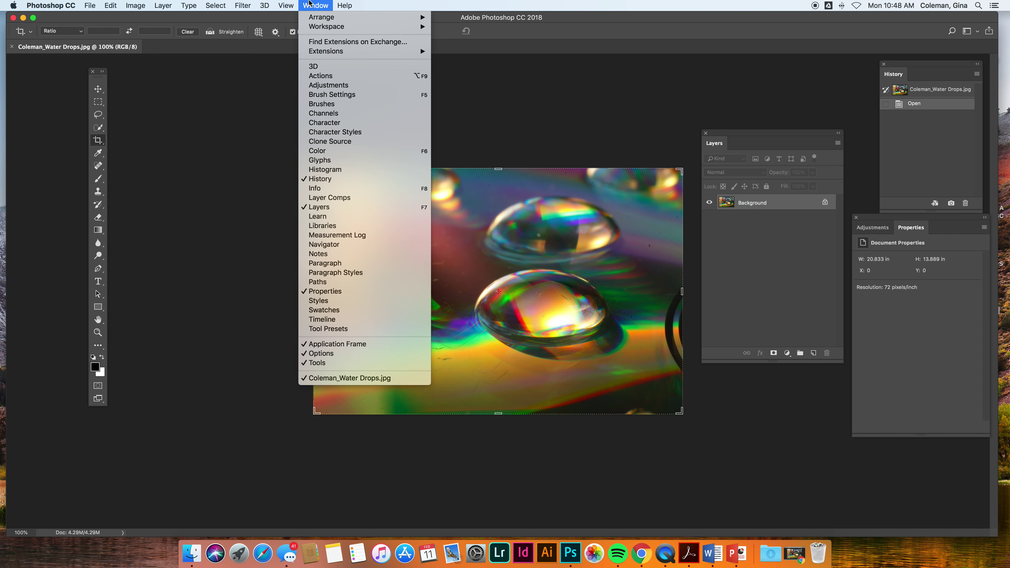
click(368, 365)
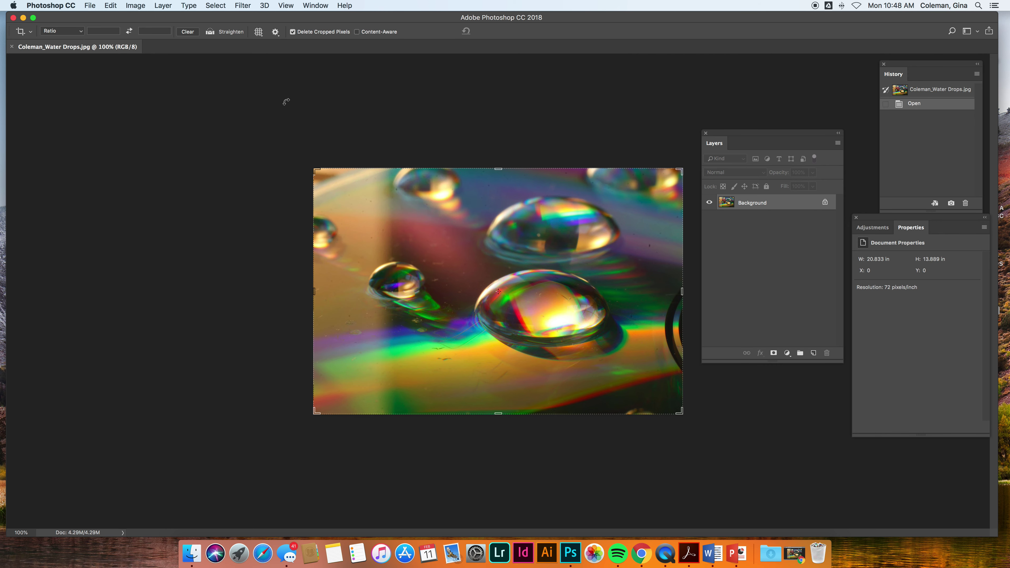
click(315, 5)
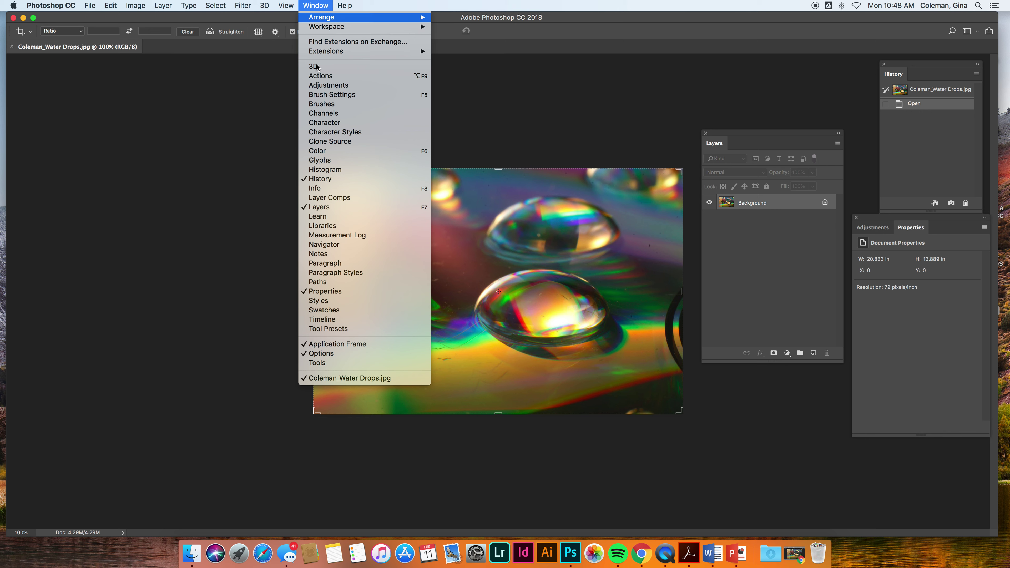
click(334, 364)
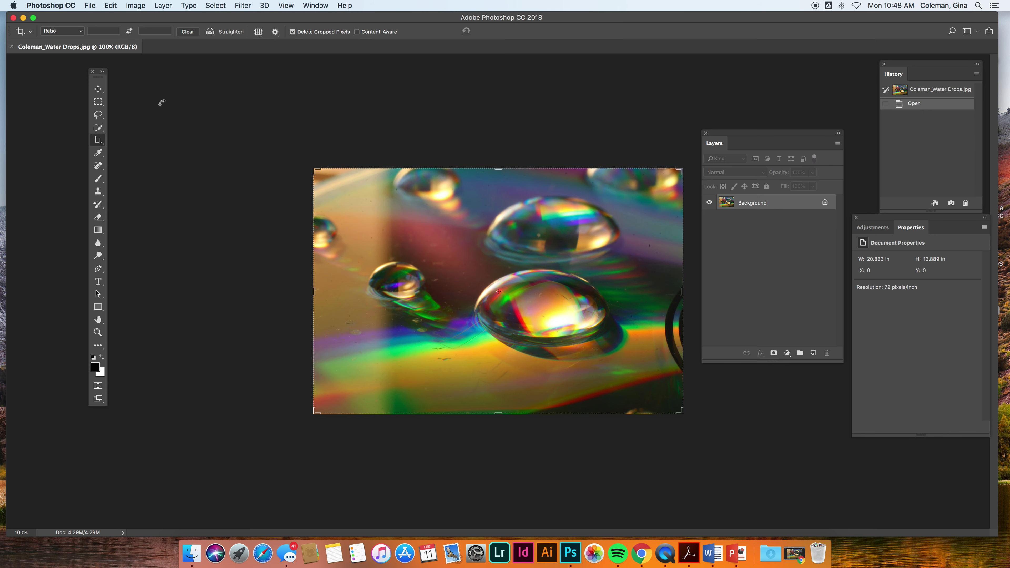
Switch the floating Tools panel to a double-column layout
click(104, 73)
click(104, 74)
click(102, 74)
click(104, 74)
click(106, 74)
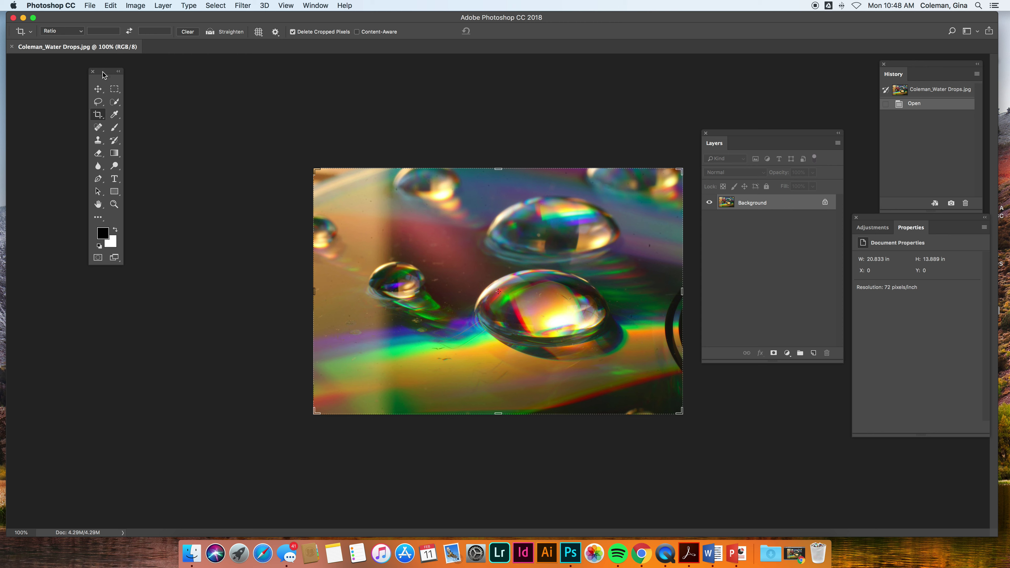
Move the two-column Tools panel just left of the Water Drops photo
drag(107, 76, 189, 163)
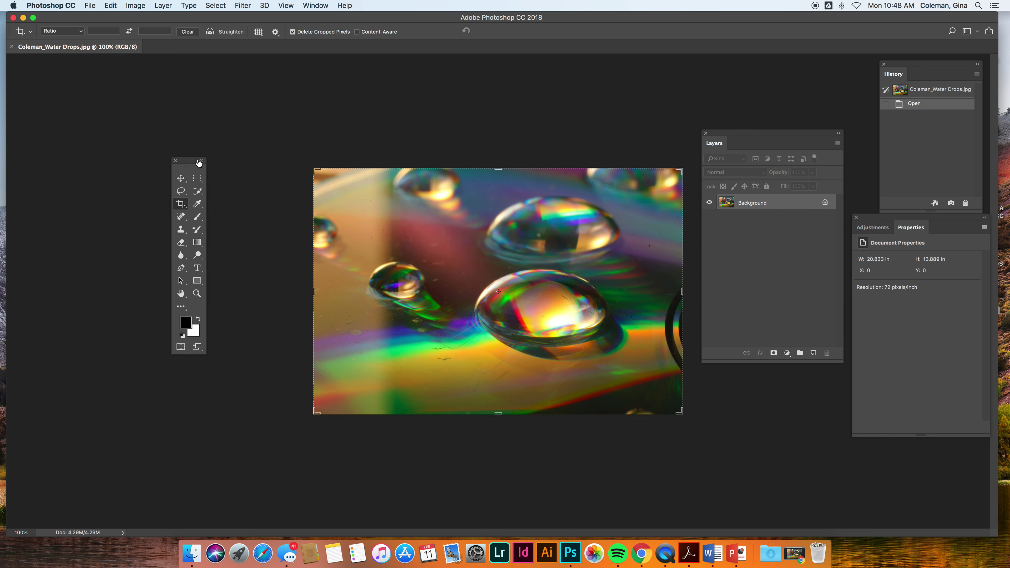
click(200, 160)
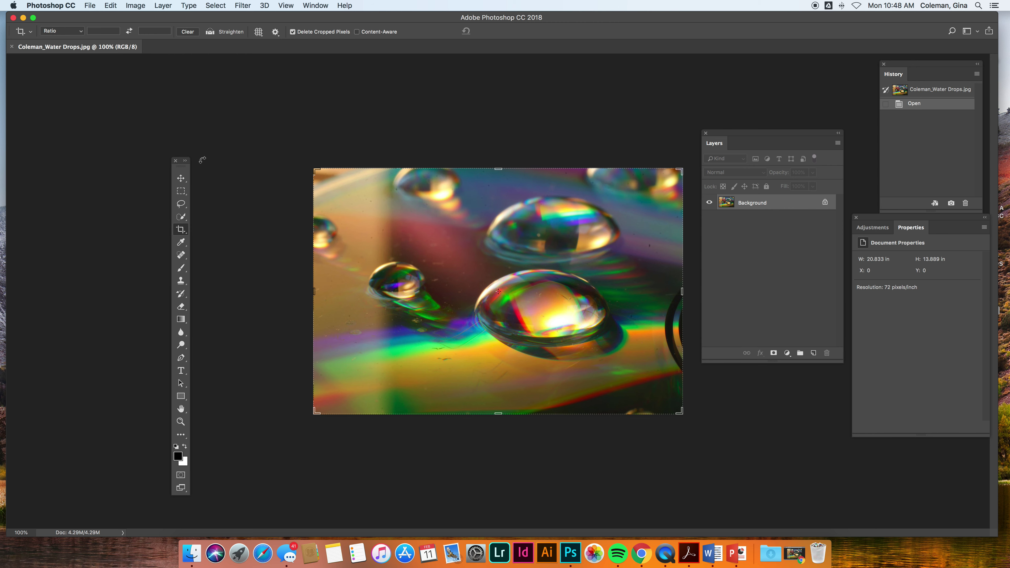
click(184, 161)
drag(192, 166, 151, 156)
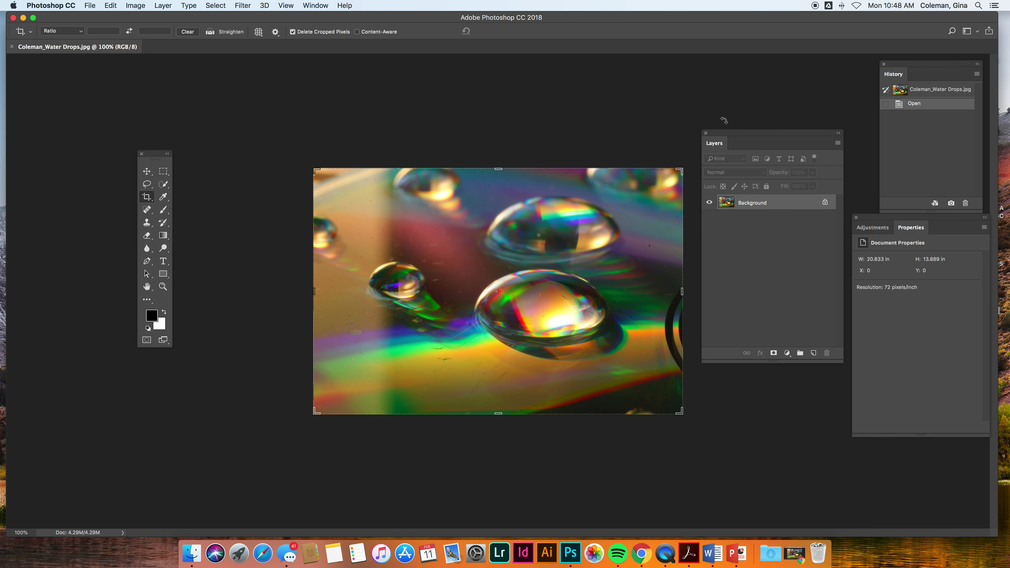
Pull Adjustments out and dock it back beside Properties, moving the group lower on the right
drag(751, 134, 743, 130)
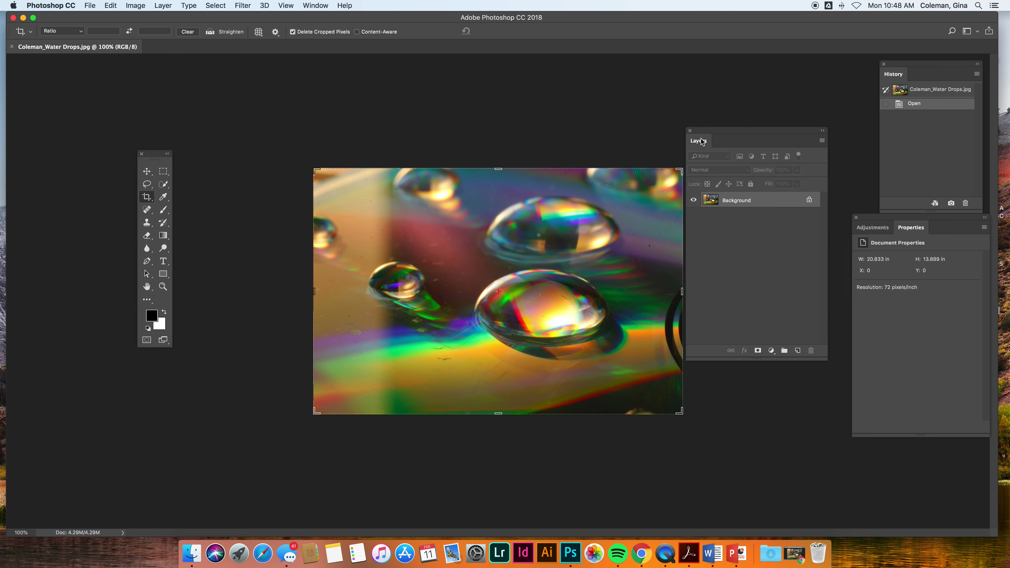
mouse_move(925, 65)
mouse_down()
mouse_move(850, 103)
mouse_move(906, 84)
mouse_move(924, 66)
mouse_up()
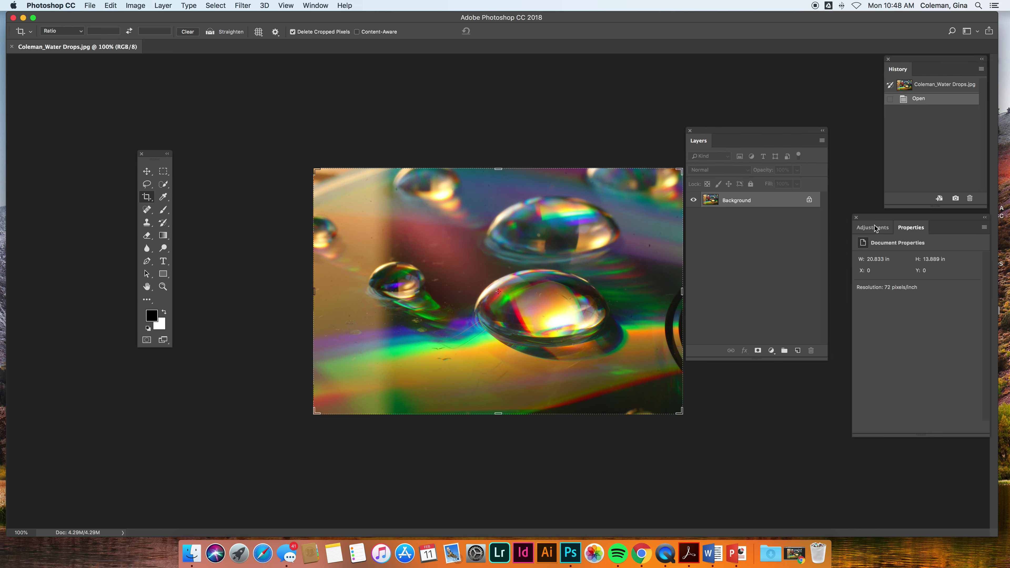
drag(858, 230, 742, 256)
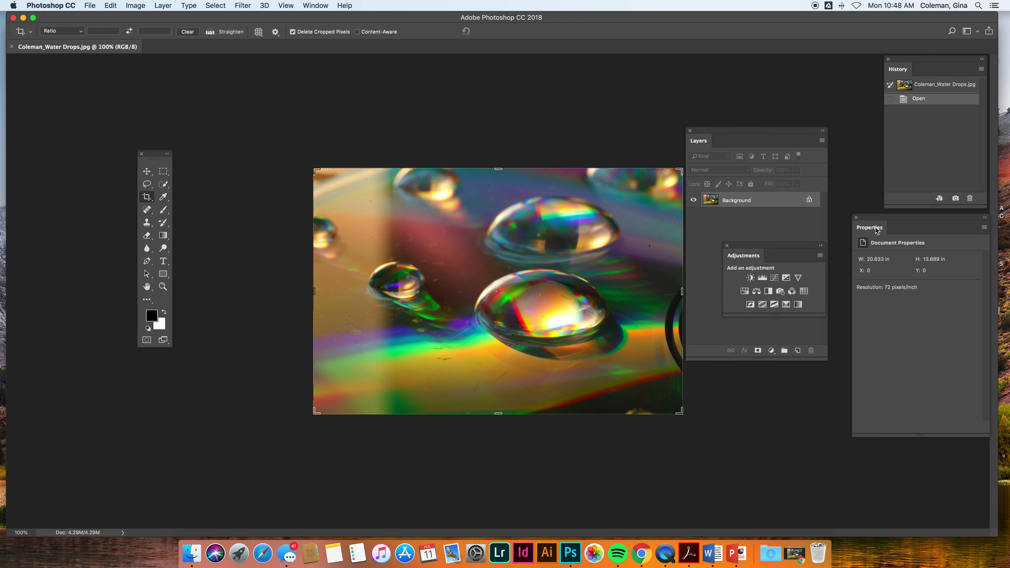
drag(877, 231, 876, 279)
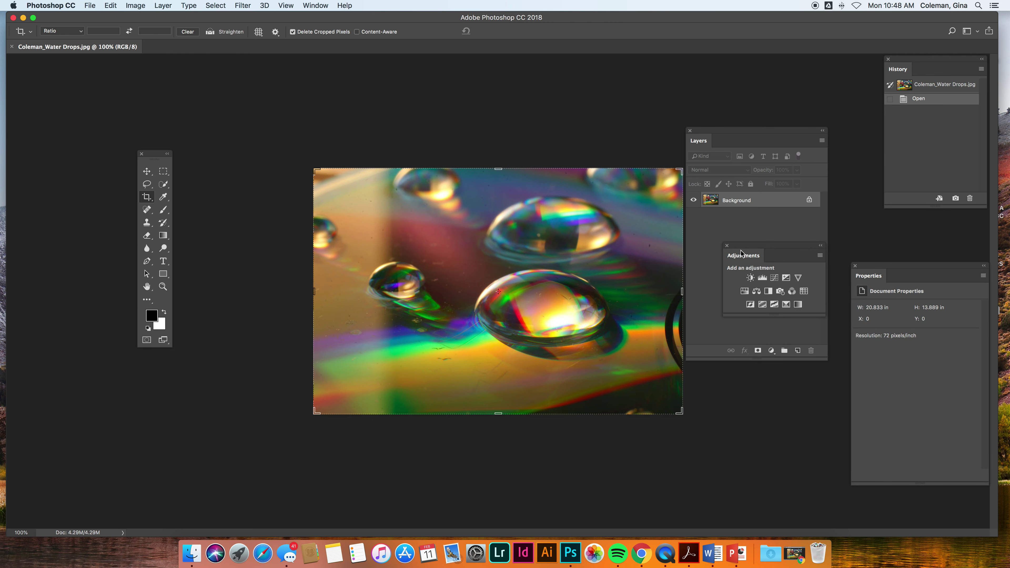
drag(743, 260, 904, 281)
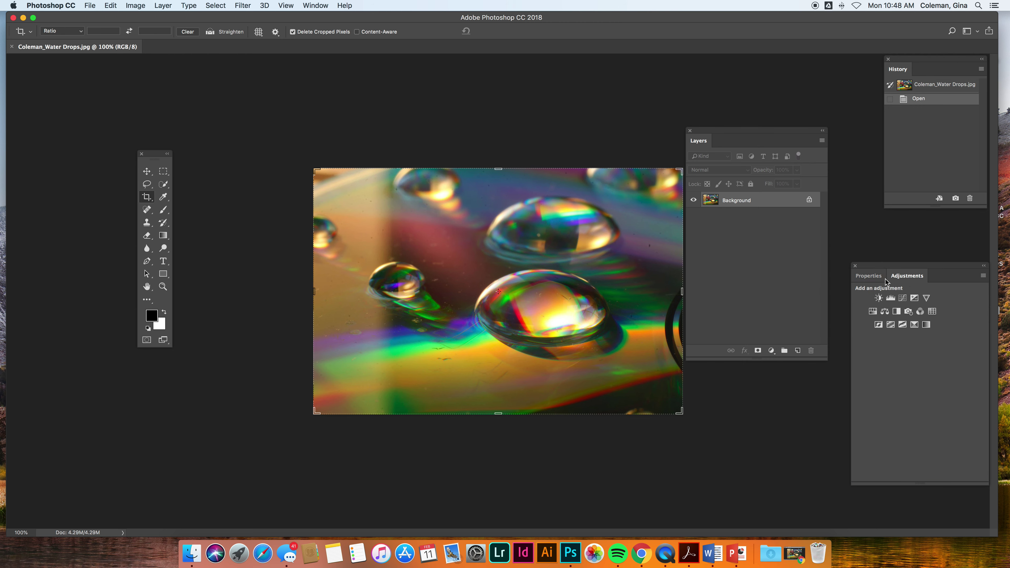
click(869, 275)
click(906, 275)
Reposition the Layers and History panels beside the photo
drag(766, 136, 788, 106)
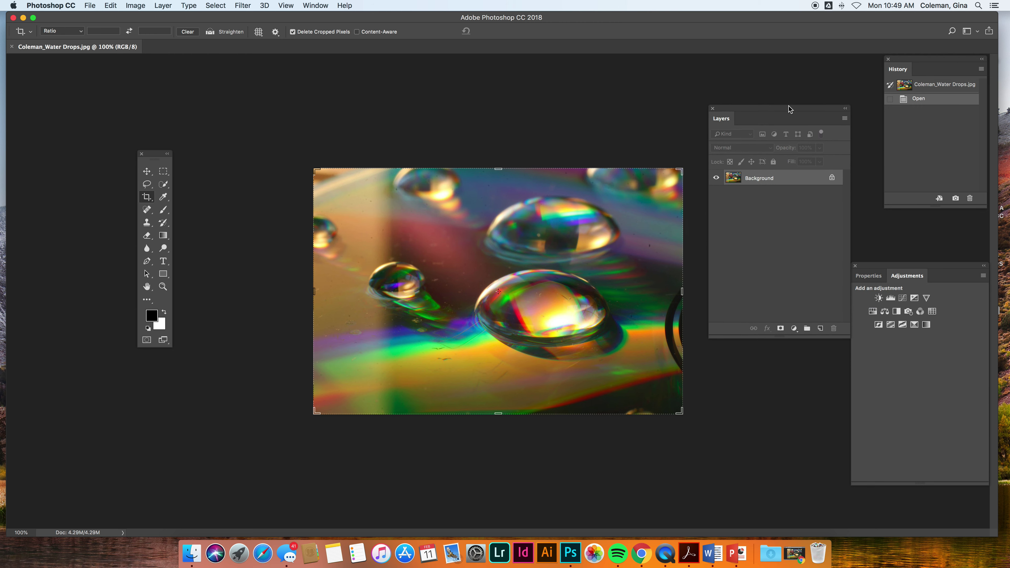
drag(908, 59, 910, 57)
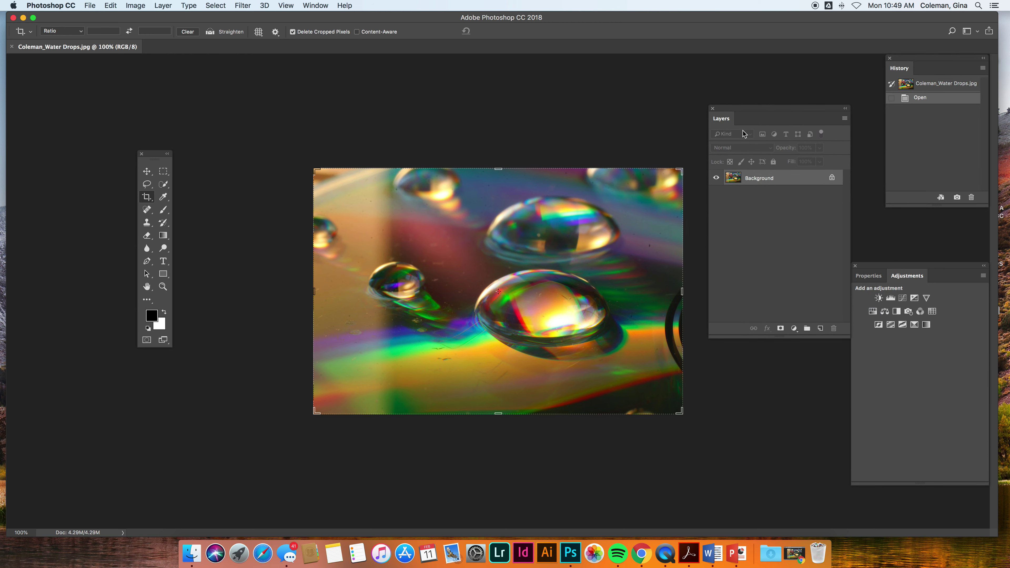
drag(786, 112, 774, 107)
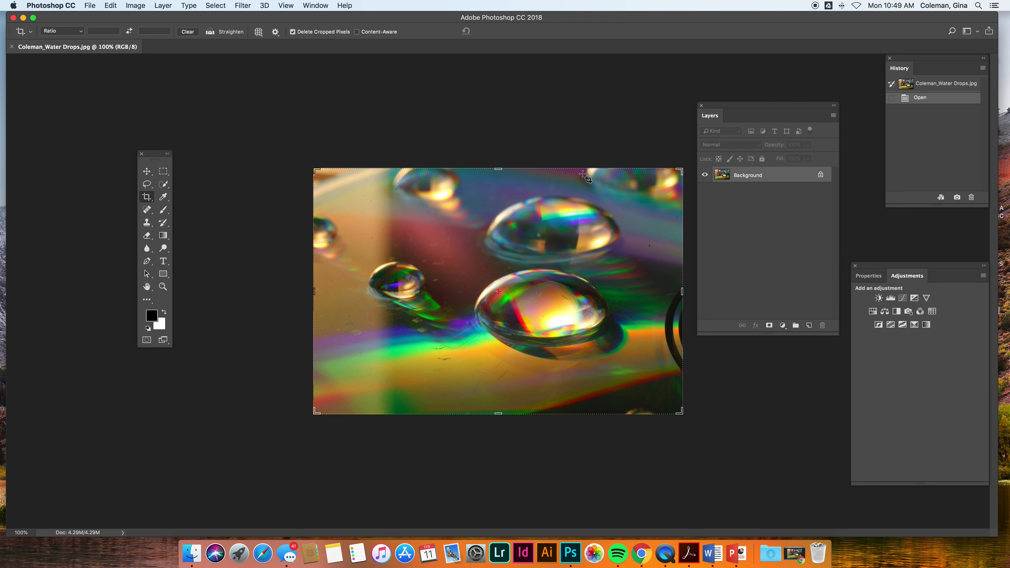
Bring Properties to the front via Window > Properties and hide the History panel
click(316, 5)
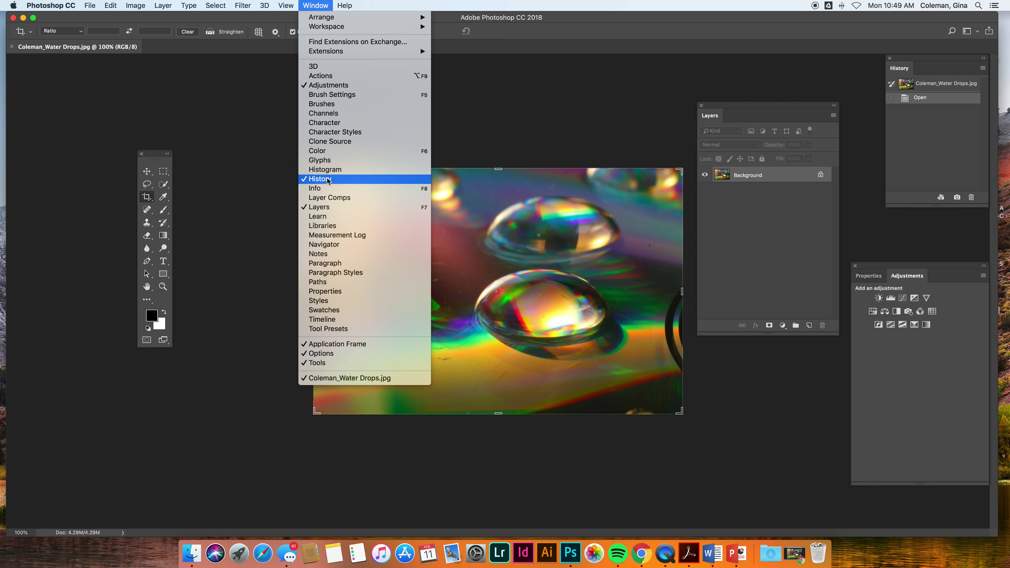
click(338, 291)
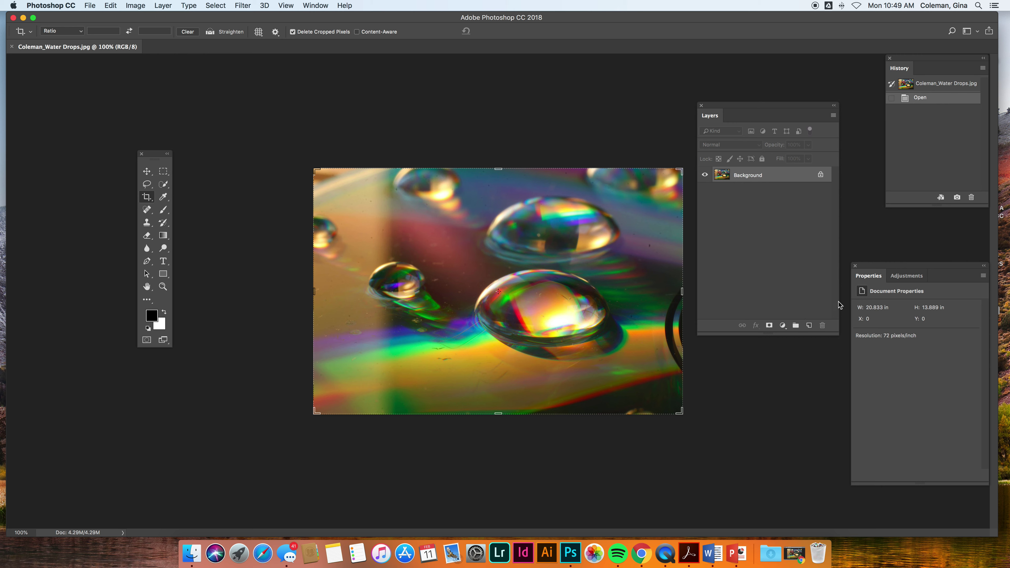
click(314, 5)
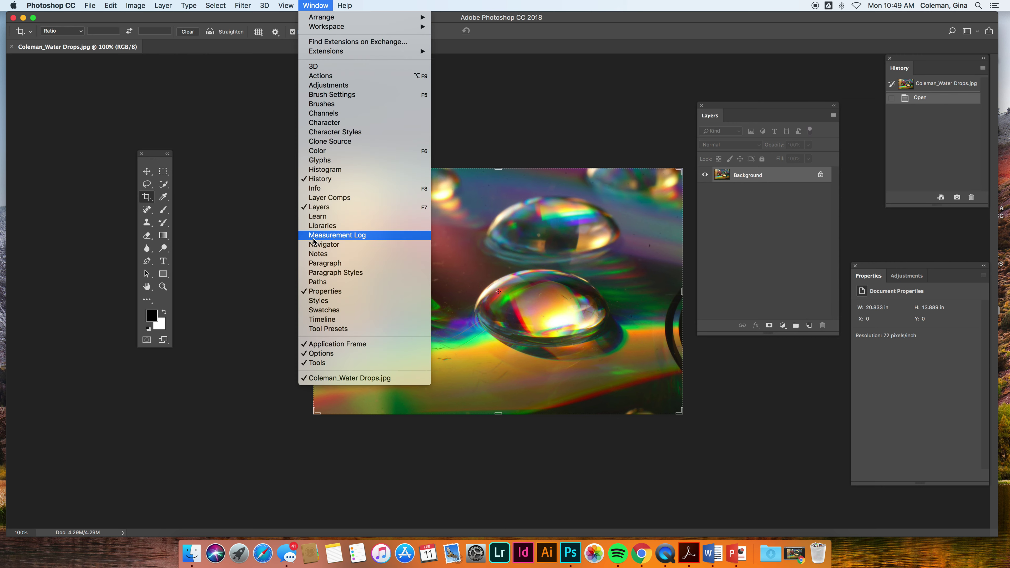
click(314, 179)
Show then hide the Histogram panel, and restore the History panel
click(310, 5)
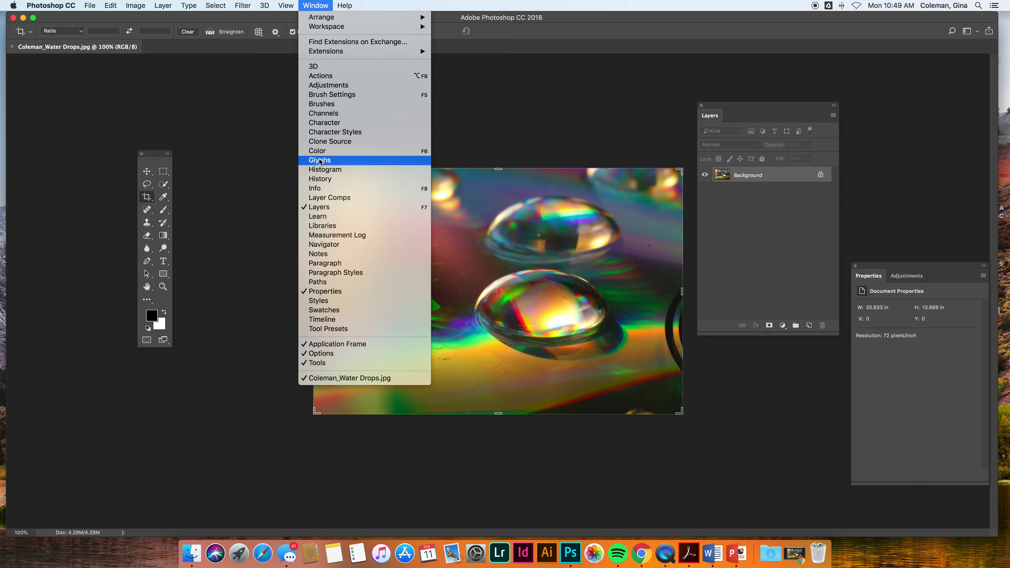
click(318, 169)
click(314, 4)
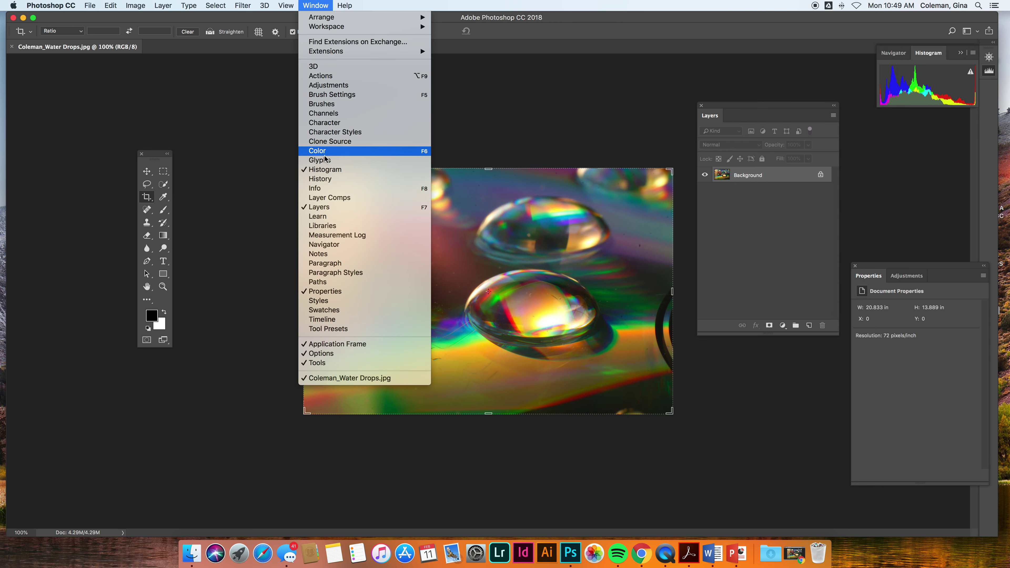
click(326, 169)
click(310, 5)
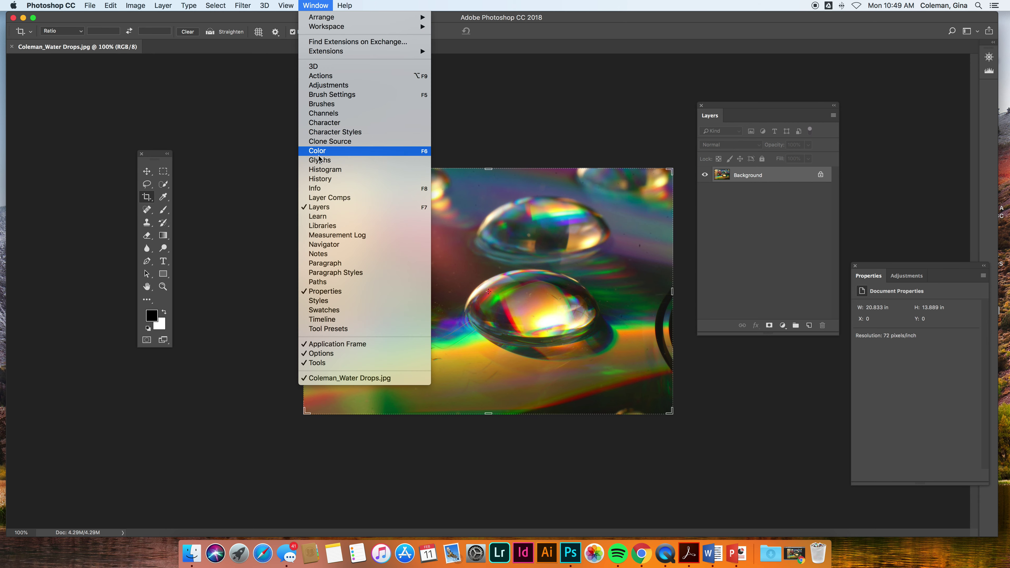
click(318, 180)
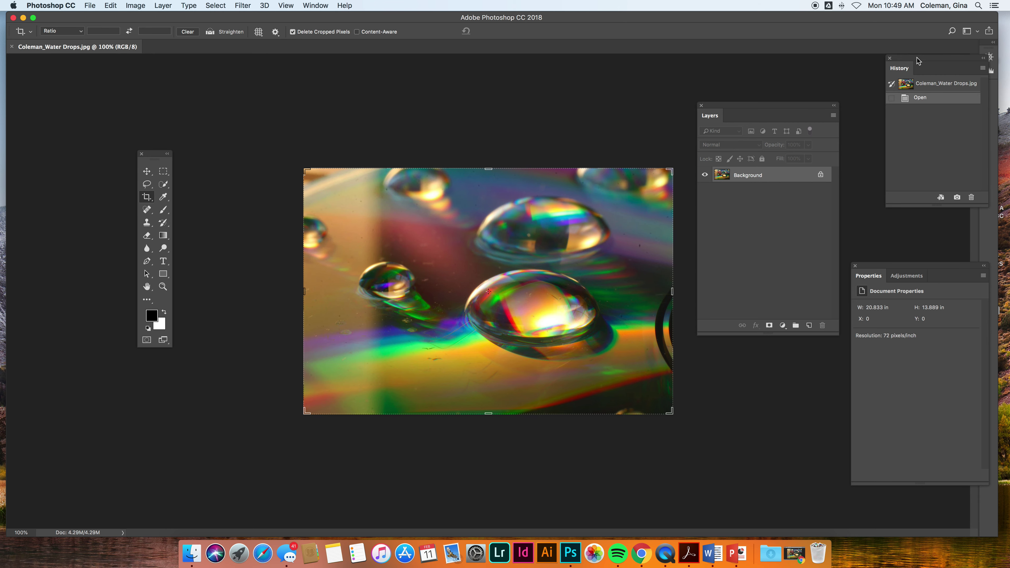
Shift History and Layers slightly, then close History with Close Tab Group
drag(918, 60, 896, 68)
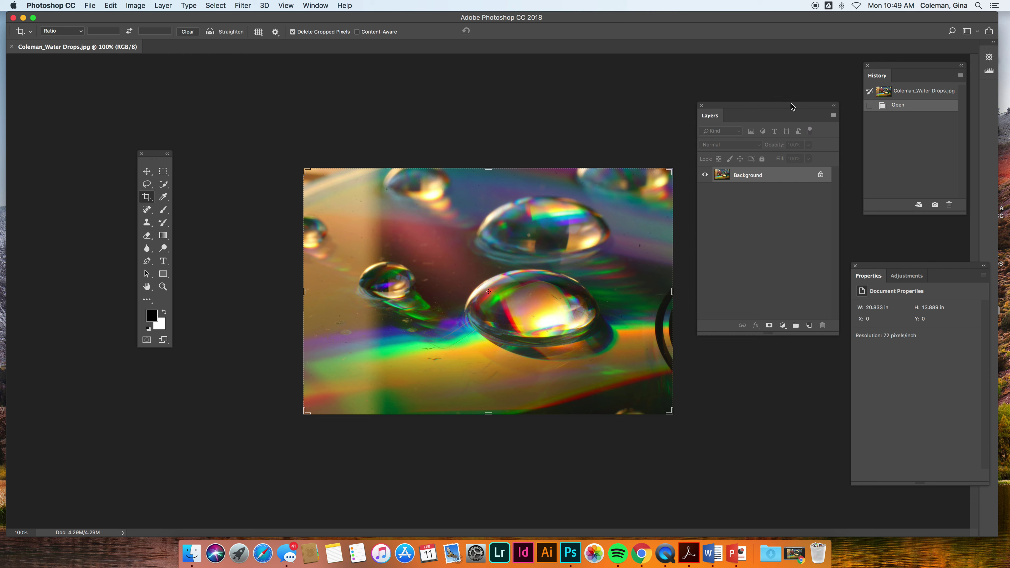
drag(791, 103, 793, 96)
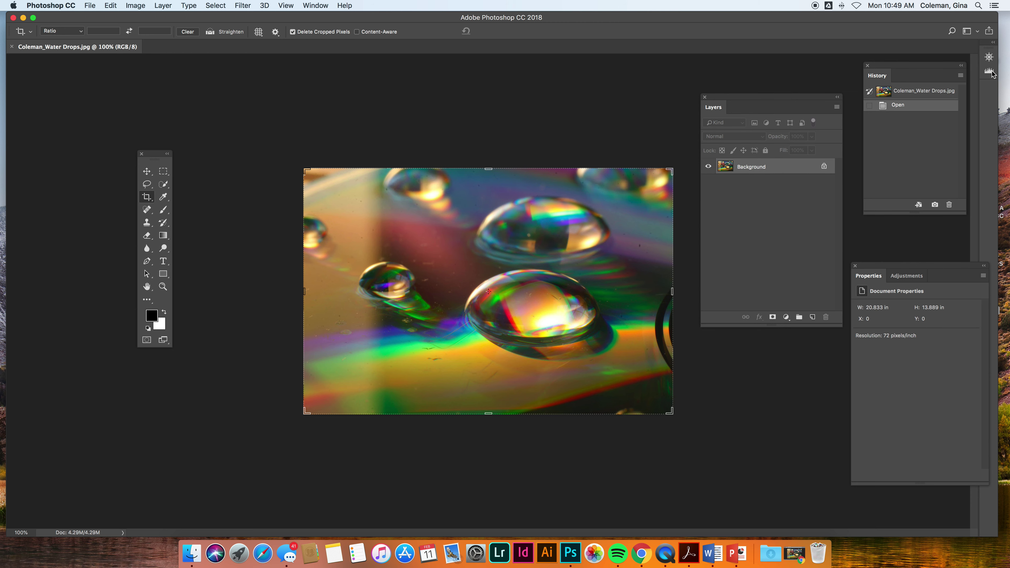
click(960, 78)
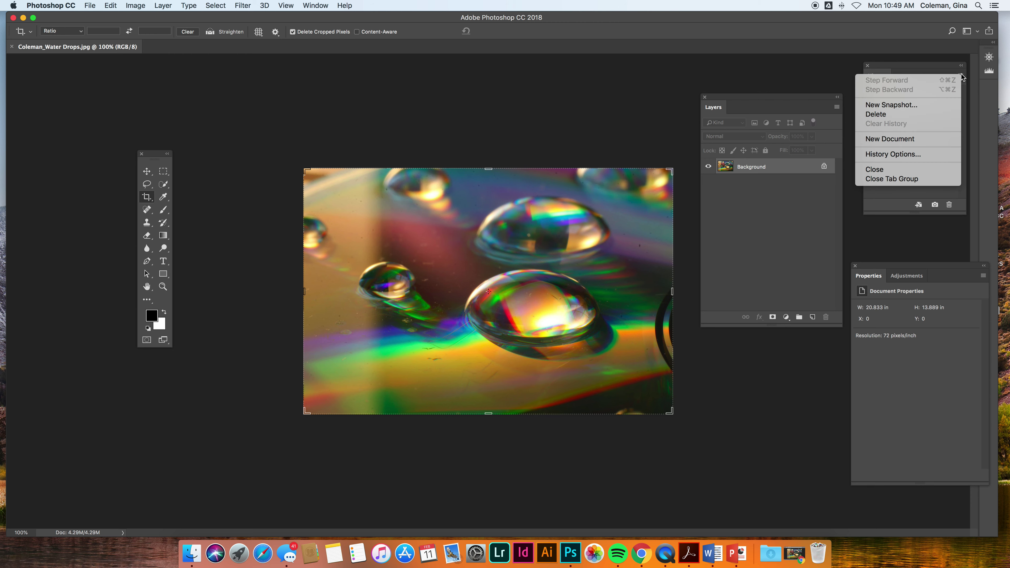
click(916, 177)
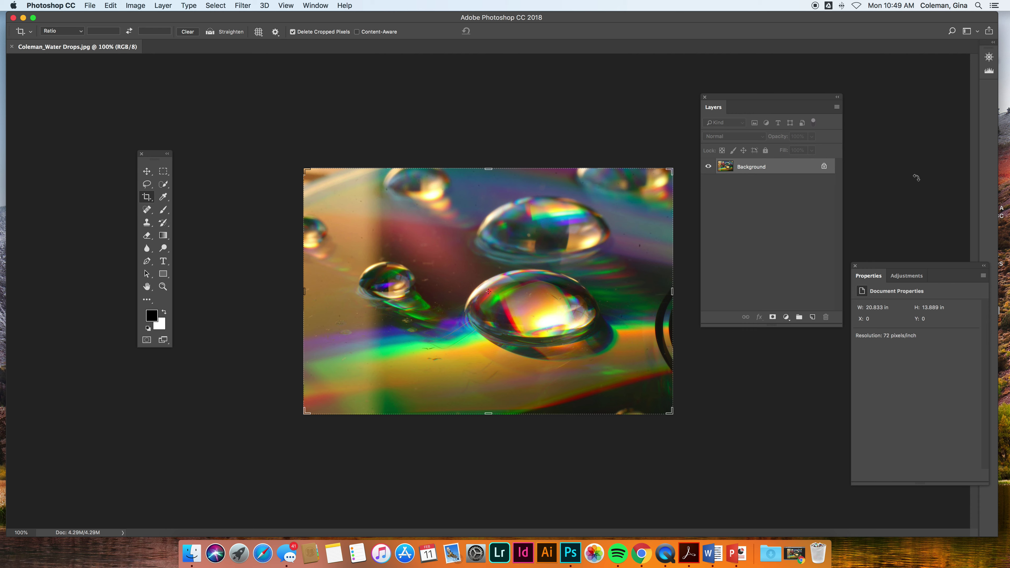
Bring up the Window menu's list of panels
click(285, 5)
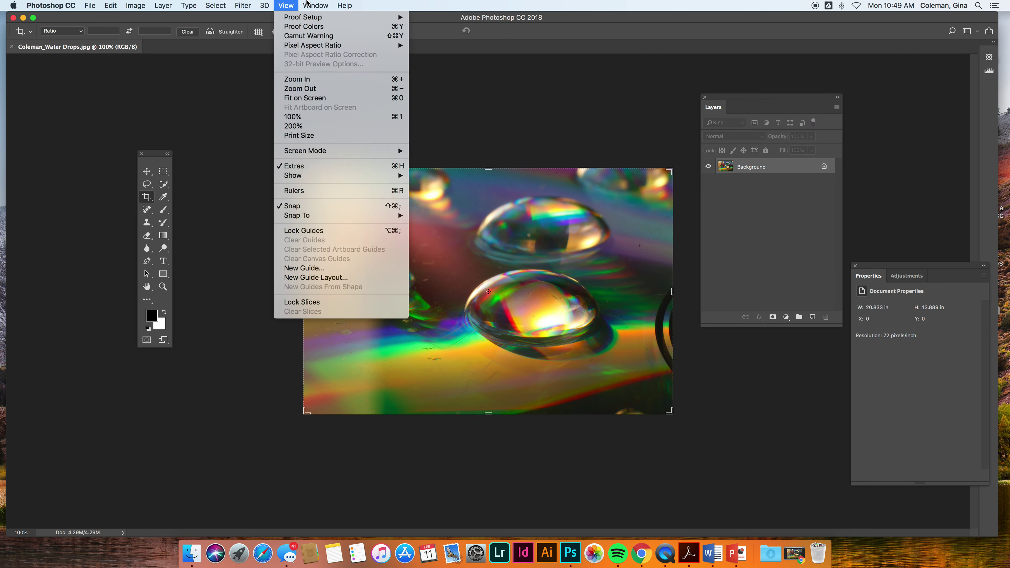
click(316, 5)
click(316, 5)
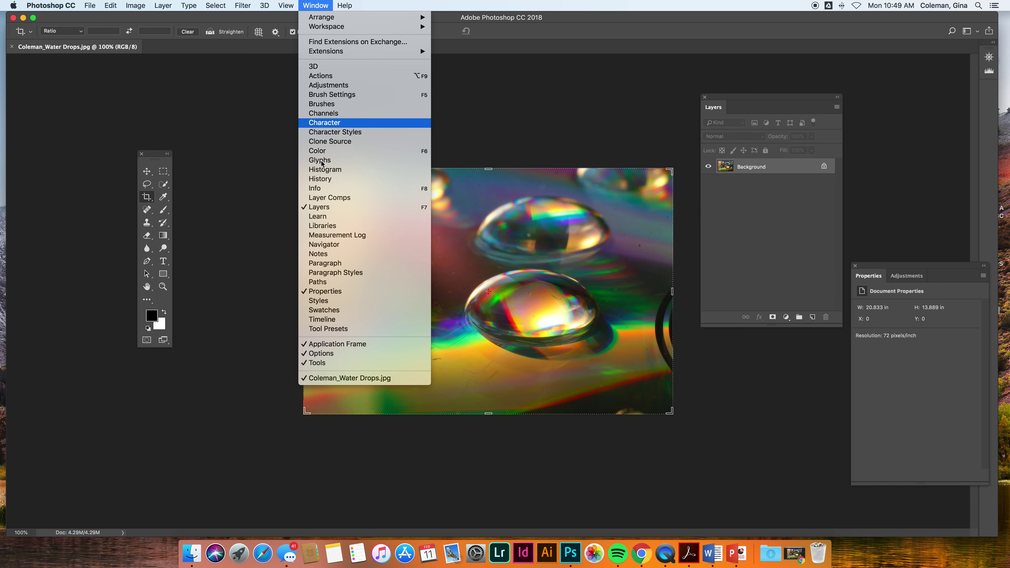